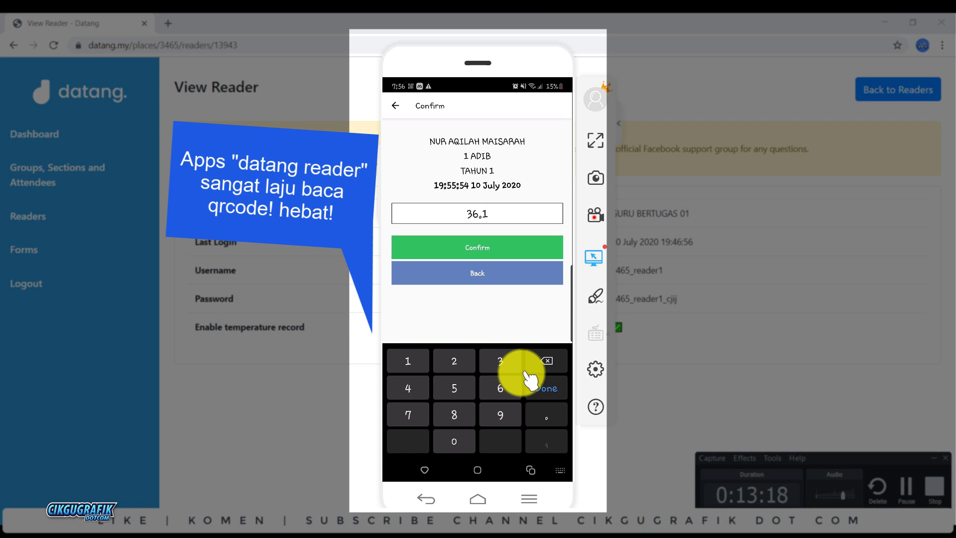
Step: Submit the 36.1 °C check-in, then record 36.5 °C for the next pupil
{"action": "left_click", "coordinate": [529, 380]}
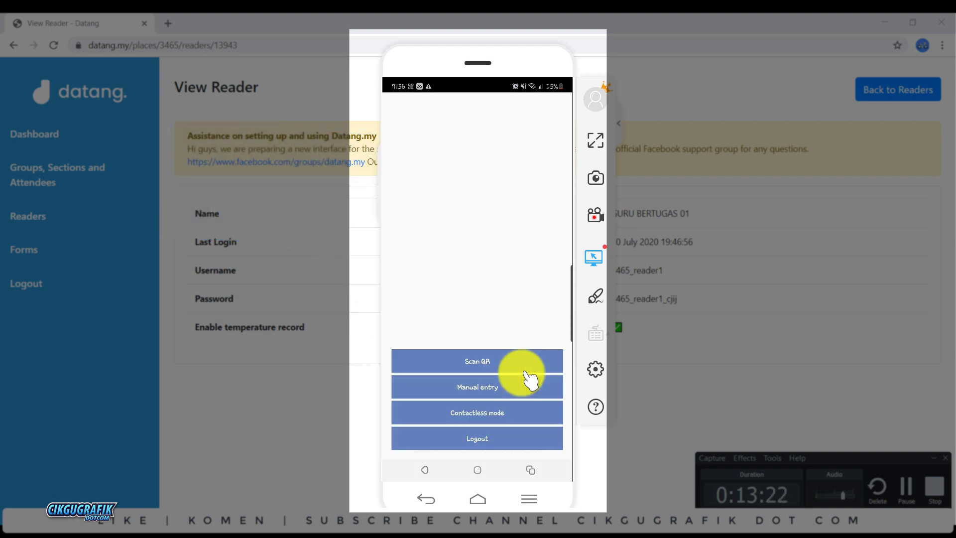
{"action": "left_click", "coordinate": [529, 380]}
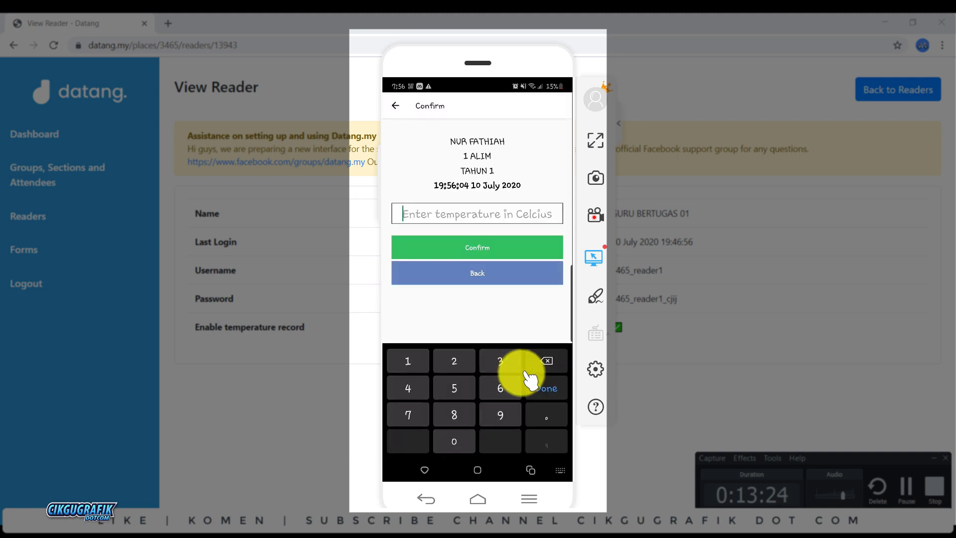
{"action": "type", "text": "36.5"}
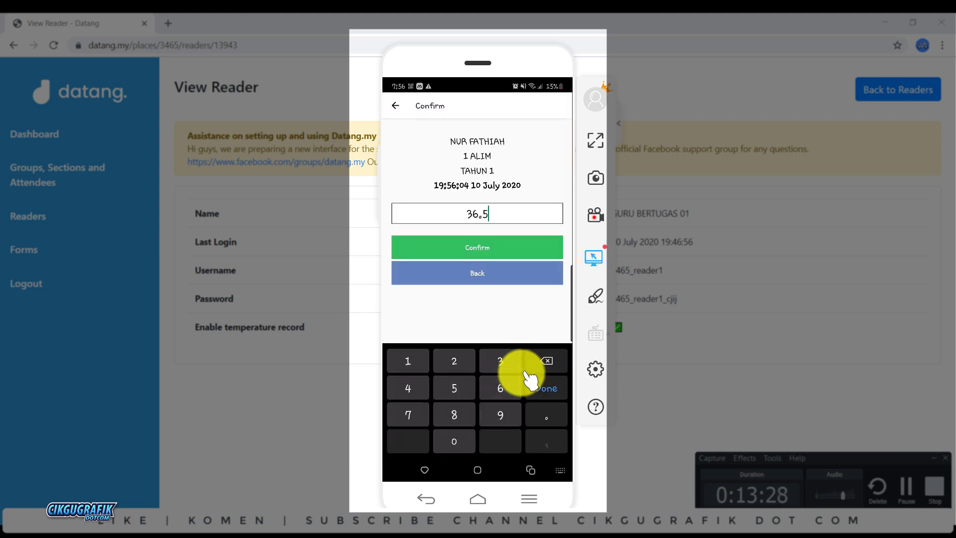
{"action": "left_click", "coordinate": [529, 380]}
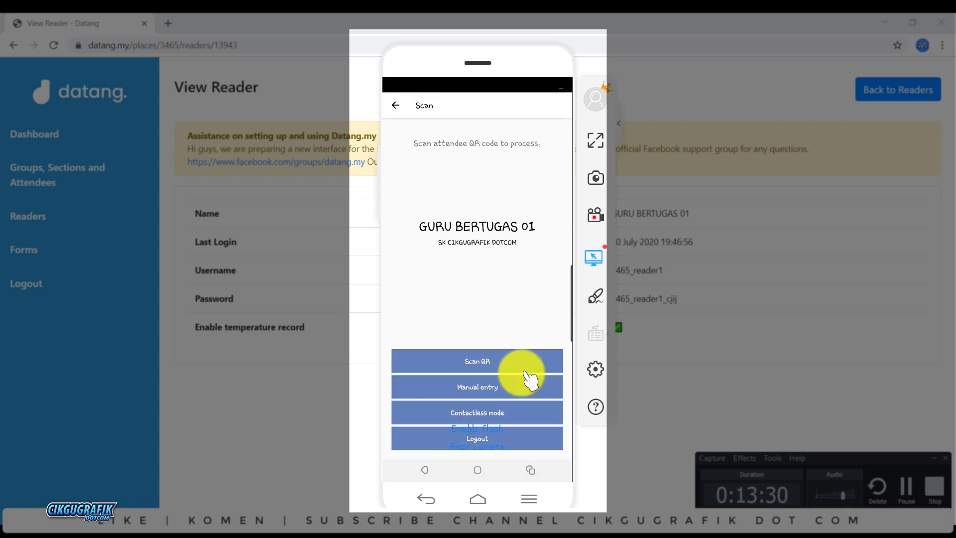
Step: Scan the next pupil and record 34.5 °C, fixing a mistyped reading
{"action": "left_click", "coordinate": [527, 371]}
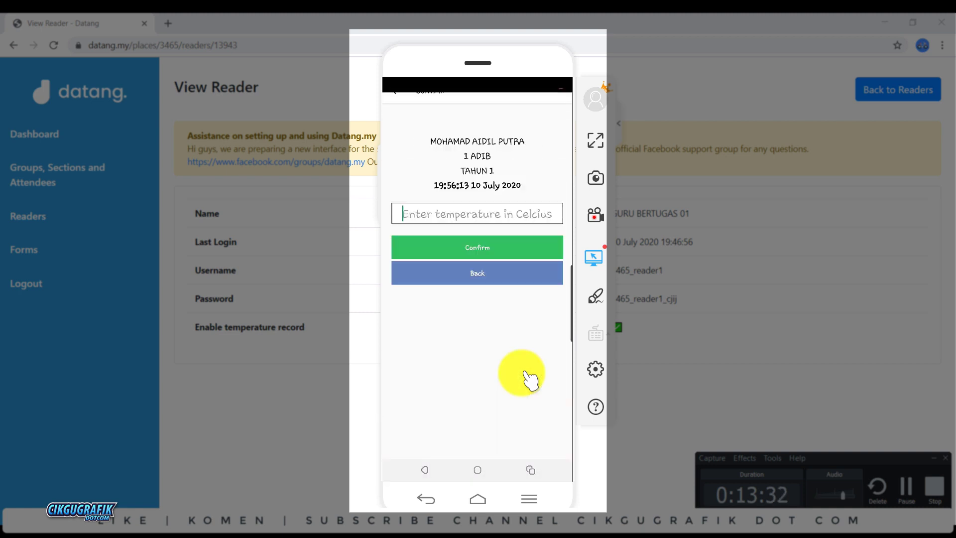
{"action": "type", "text": "32"}
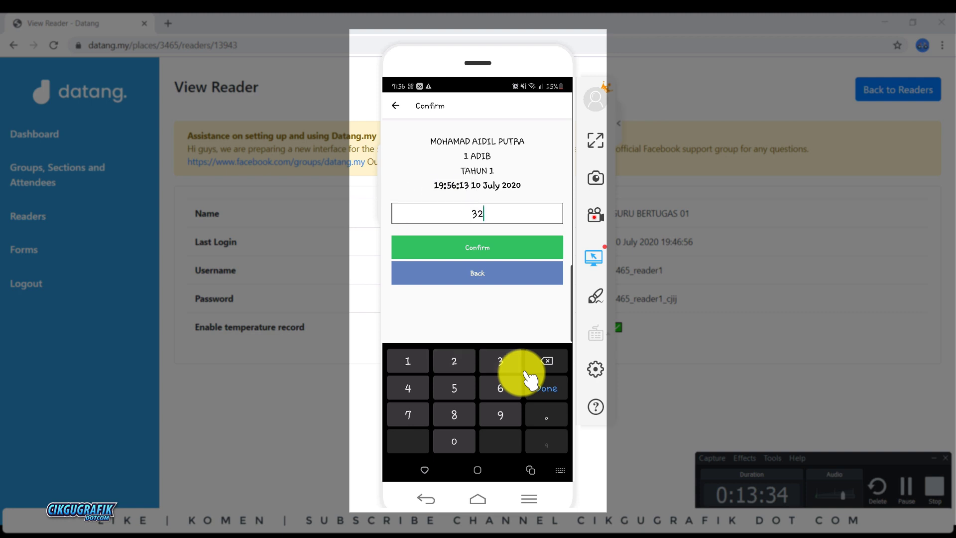
{"action": "type", "text": "."}
{"action": "key", "text": "BackSpace"}
{"action": "key", "text": "BackSpace"}
{"action": "key", "text": "BackSpace"}
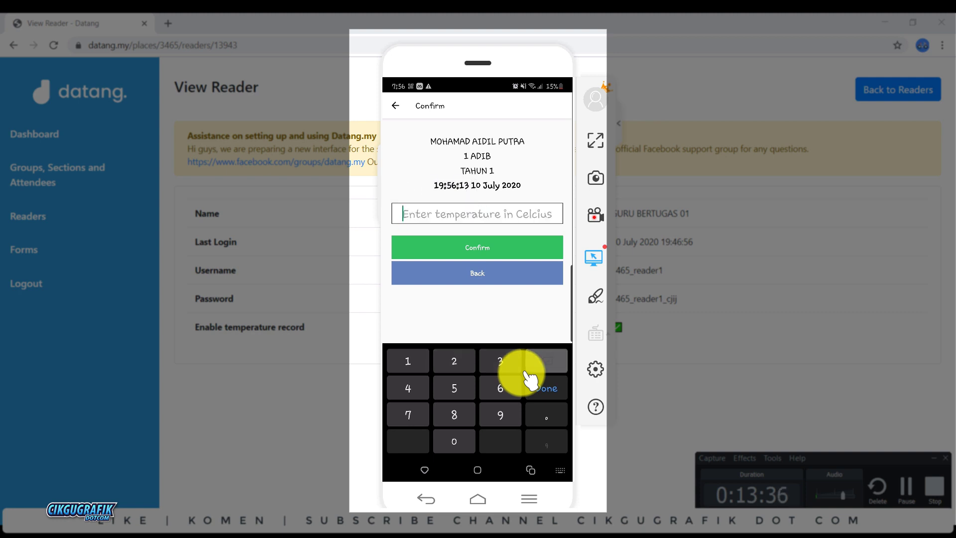
{"action": "type", "text": "3"}
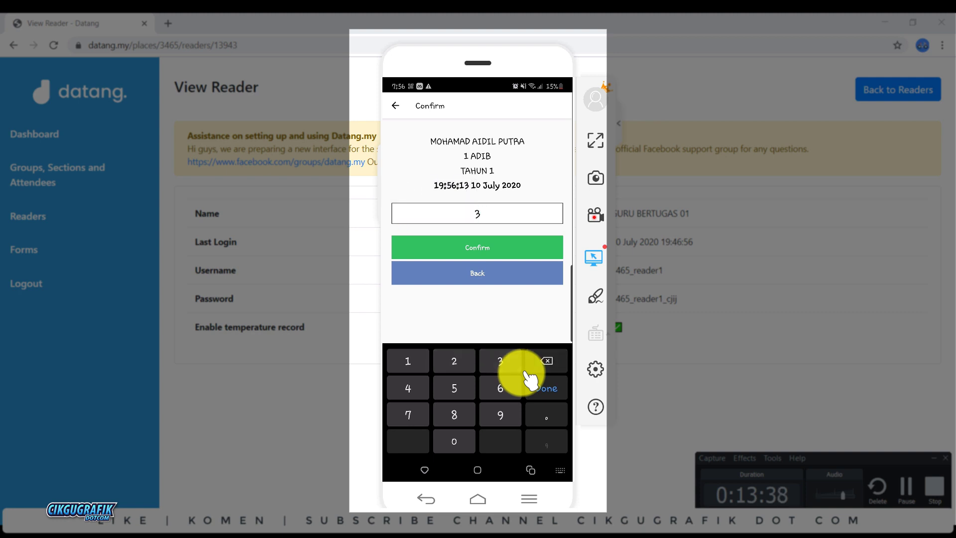
{"action": "type", "text": "4.5"}
{"action": "key", "text": "Return"}
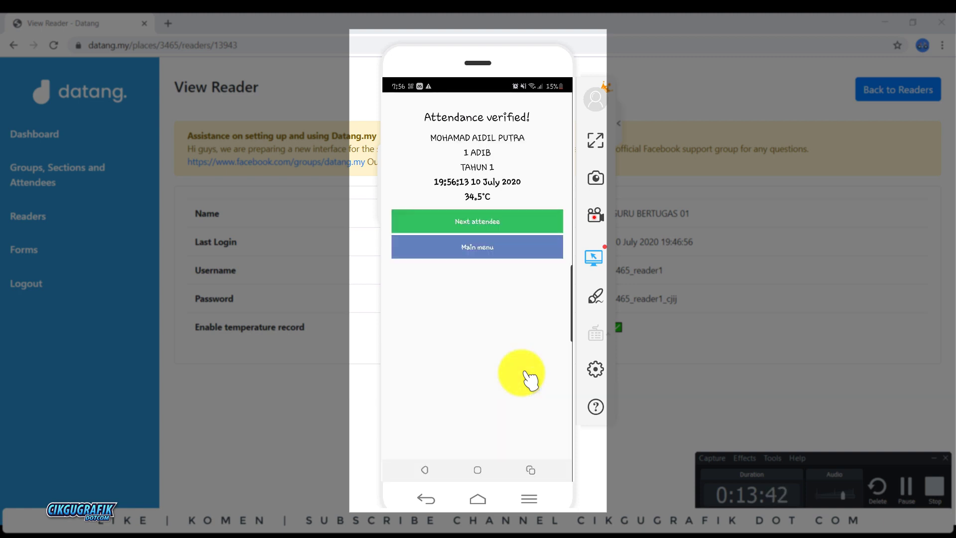
Step: Scan another pupil and record 36.8 °C after correcting a stray digit
{"action": "left_click", "coordinate": [526, 373]}
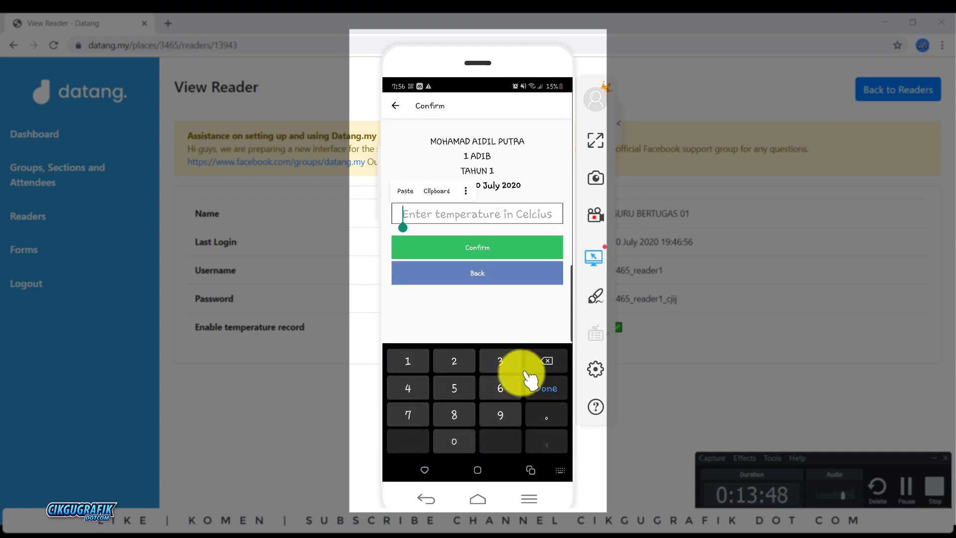
{"action": "type", "text": "2"}
{"action": "key", "text": "BackSpace"}
{"action": "type", "text": "3"}
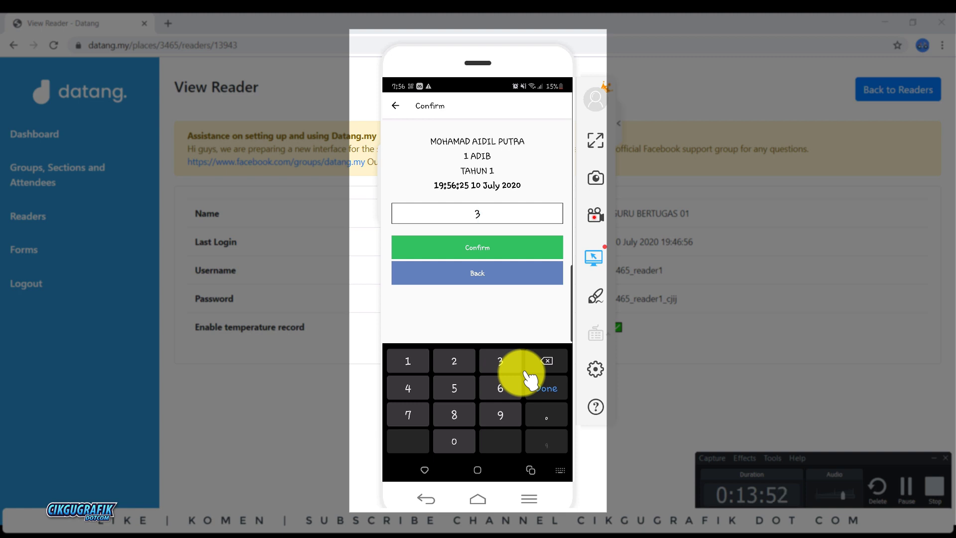
{"action": "type", "text": "6.8"}
{"action": "left_click", "coordinate": [531, 381]}
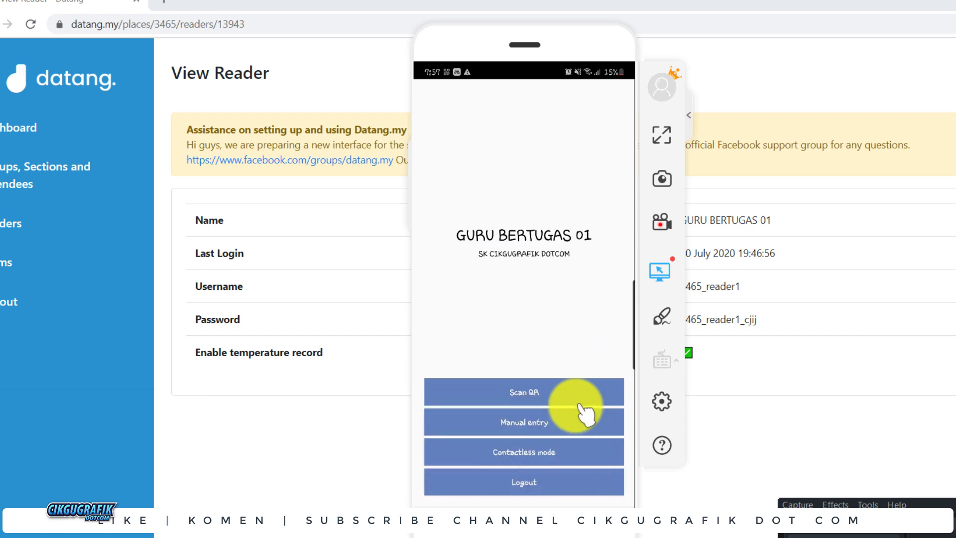
Step: Choose Manual entry from the reader's main menu to type an attendee ID
{"action": "left_click", "coordinate": [582, 413]}
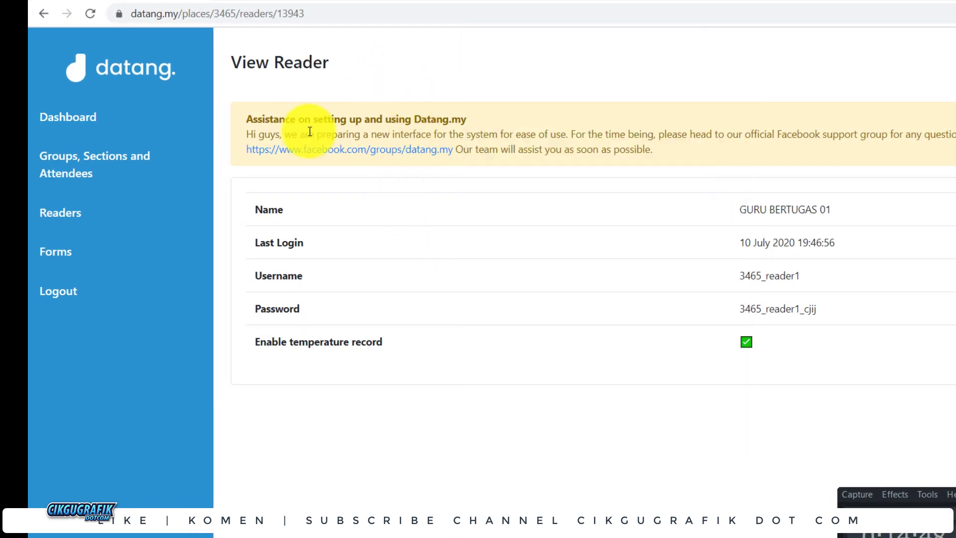
Step: Browse the TAHUN 1 group's attendee list with ID numbers, then restore the phone mirror
{"action": "left_click", "coordinate": [134, 171]}
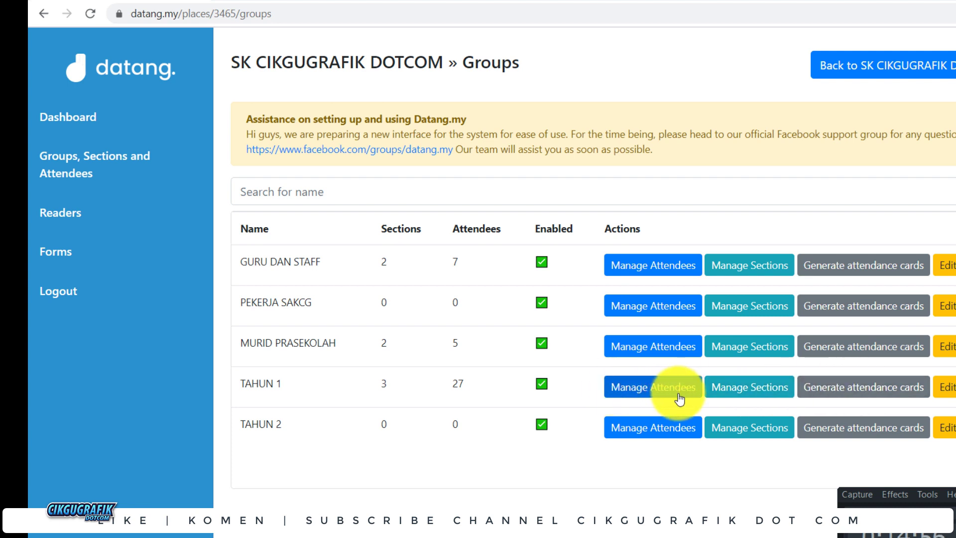
{"action": "left_click", "coordinate": [674, 392]}
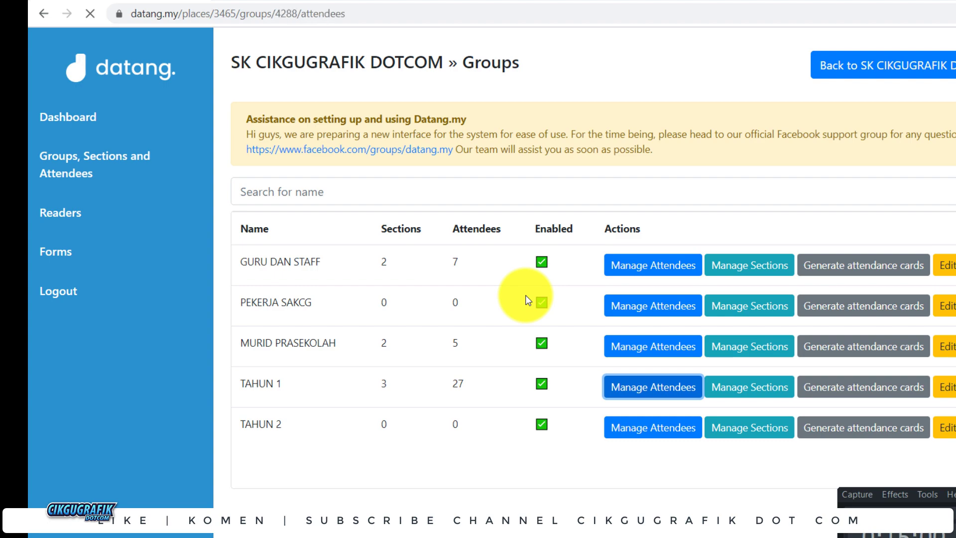
{"action": "scroll", "coordinate": [528, 338], "scroll_direction": "down", "scroll_amount": 2}
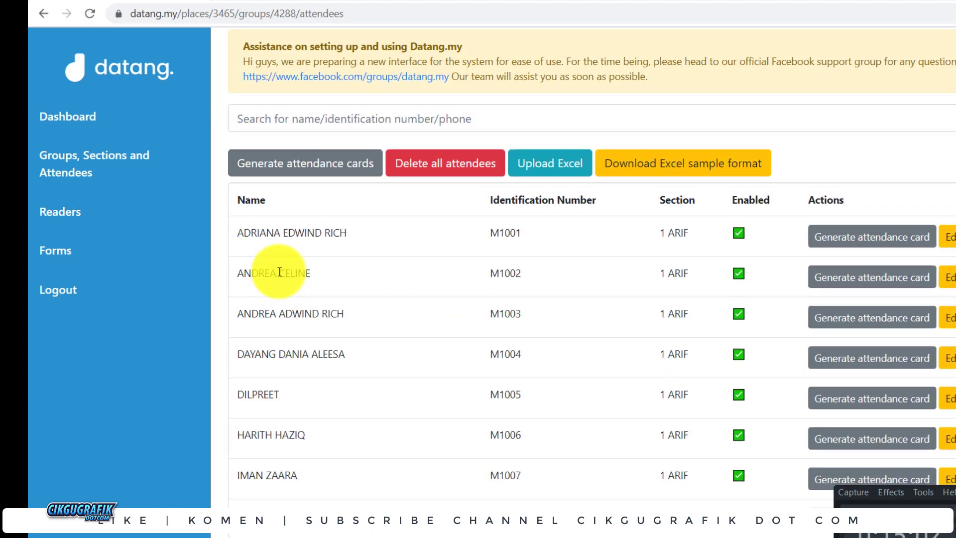
{"action": "scroll", "coordinate": [613, 259], "scroll_direction": "up", "scroll_amount": 2}
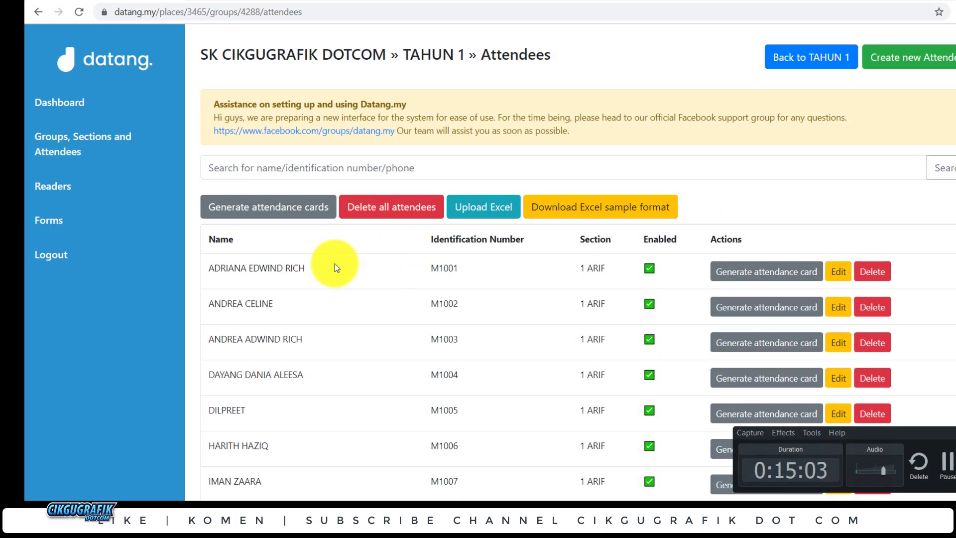
{"action": "scroll", "coordinate": [318, 262], "scroll_direction": "down", "scroll_amount": 1}
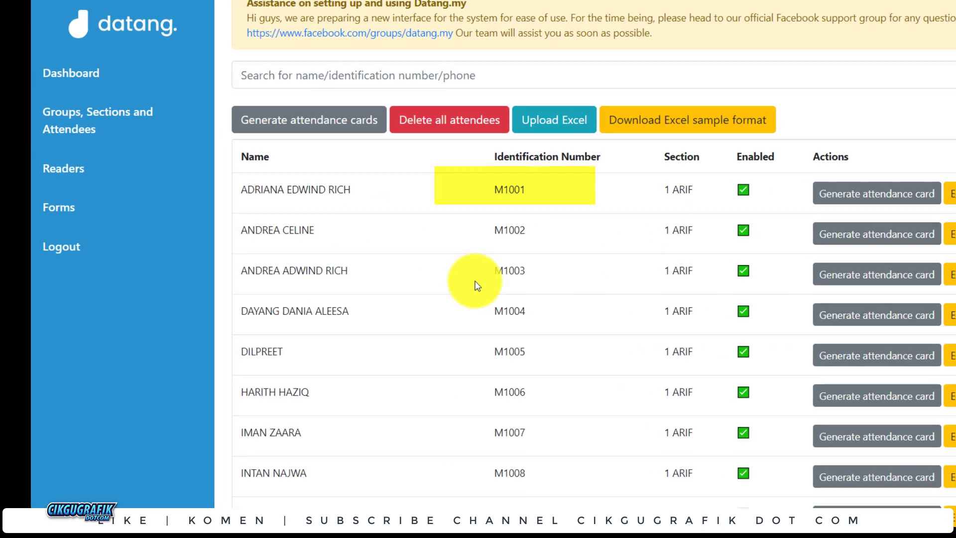
{"action": "left_click", "coordinate": [374, 493]}
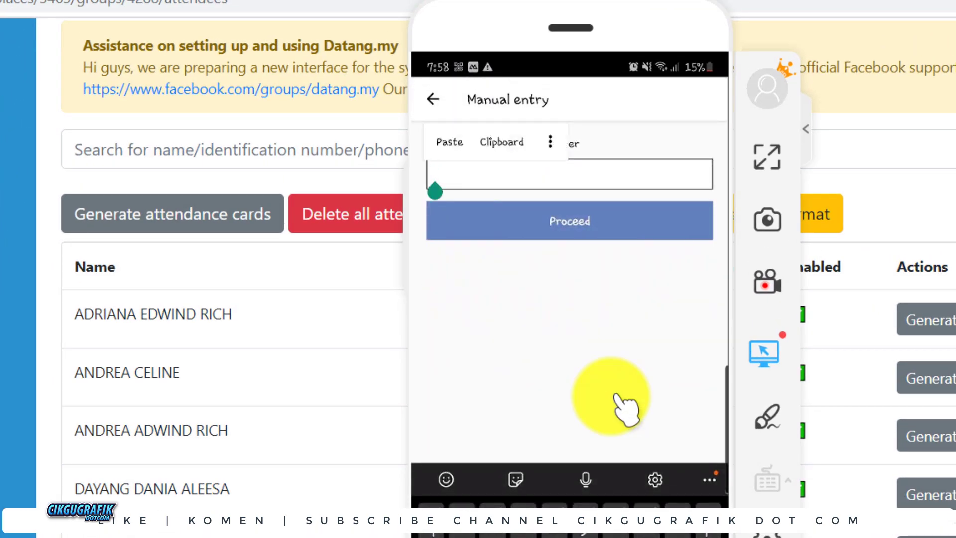
Step: Manually enter the first listed attendee's ID and record a 35.9 °C temperature
{"action": "type", "text": "M"}
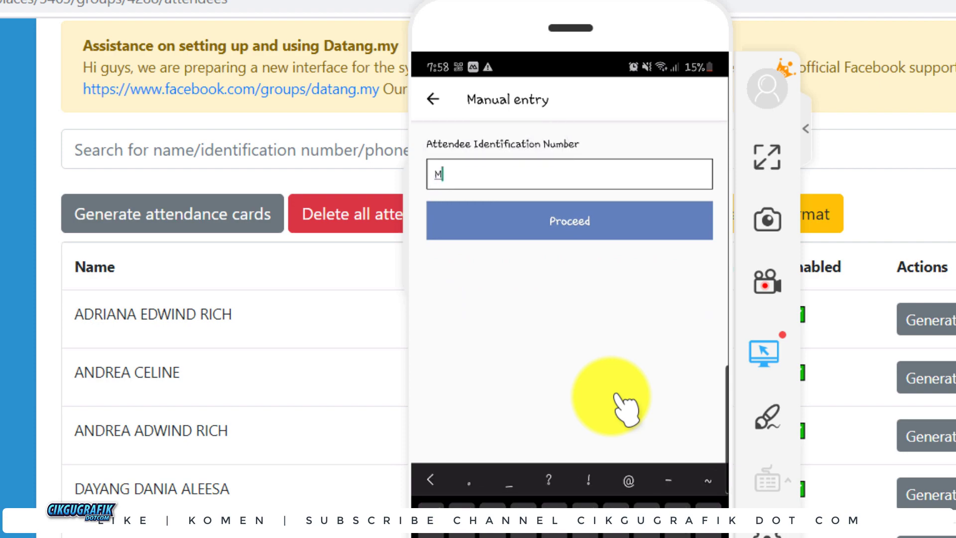
{"action": "type", "text": "1001"}
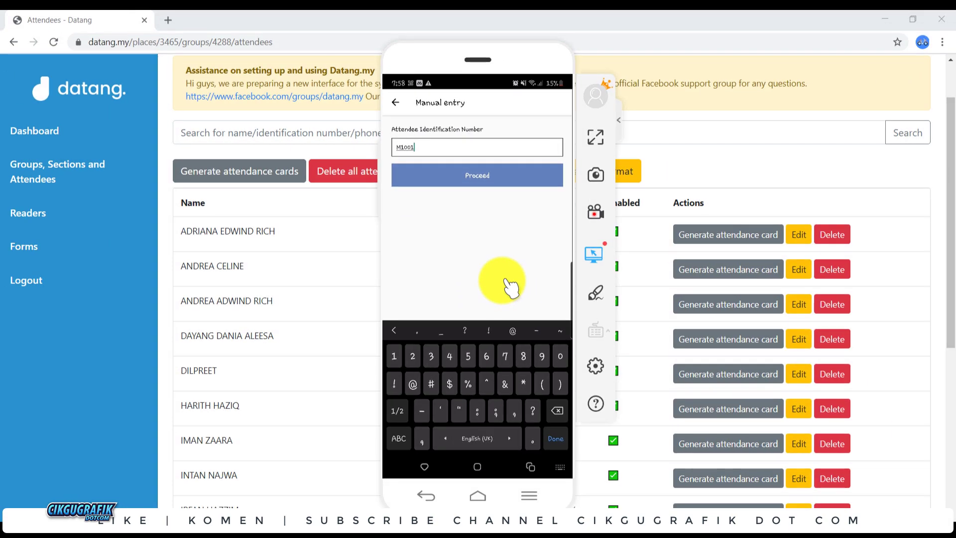
{"action": "key", "text": "Return"}
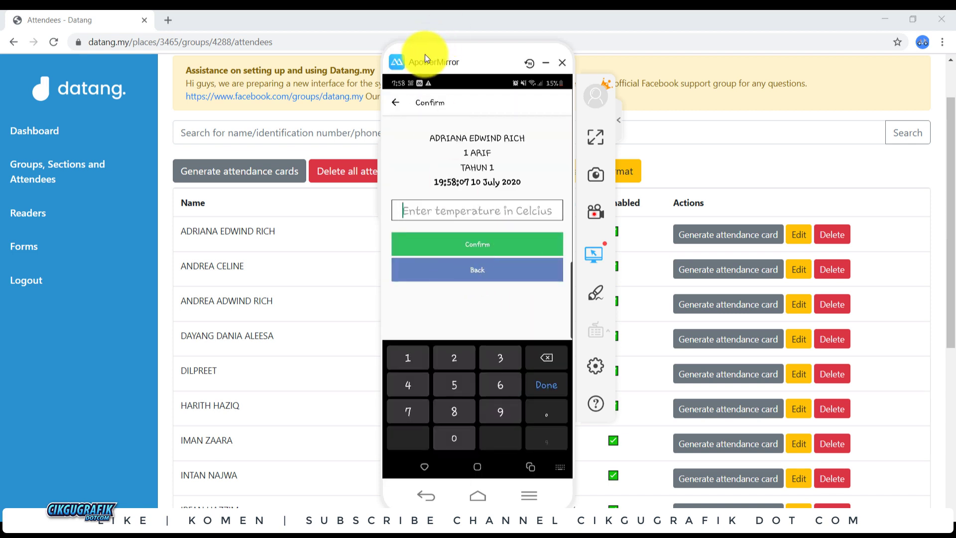
{"action": "left_click_drag", "start_coordinate": [424, 53], "coordinate": [650, 100]}
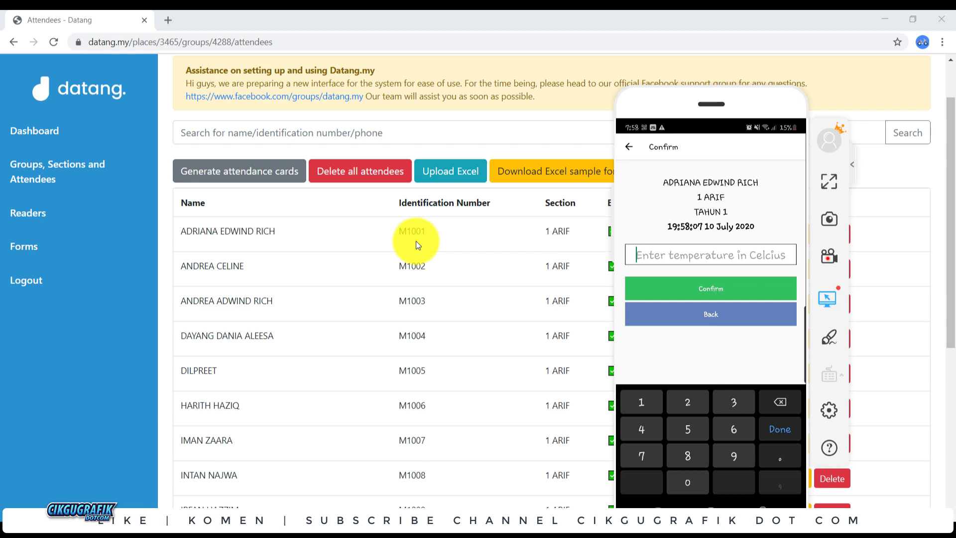
{"action": "type", "text": "35.9"}
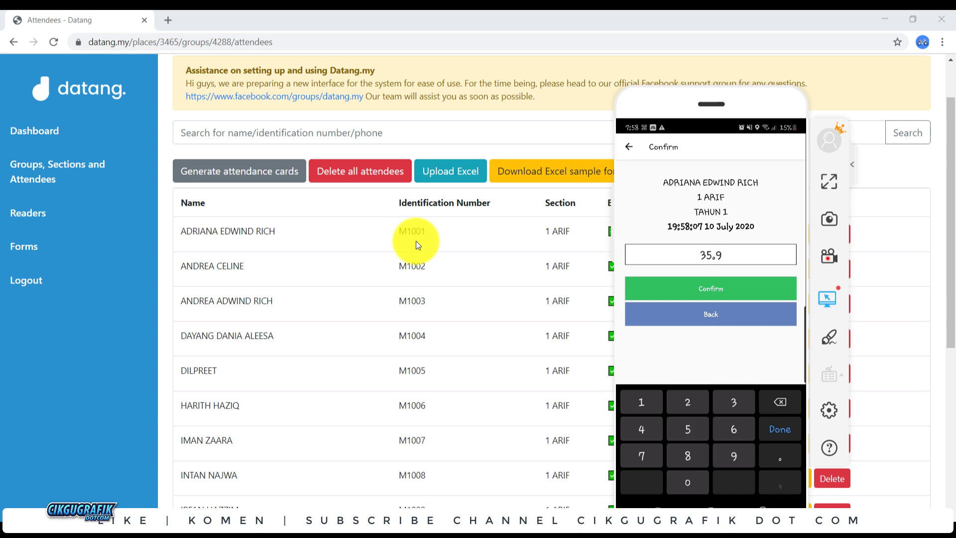
{"action": "key", "text": "Return"}
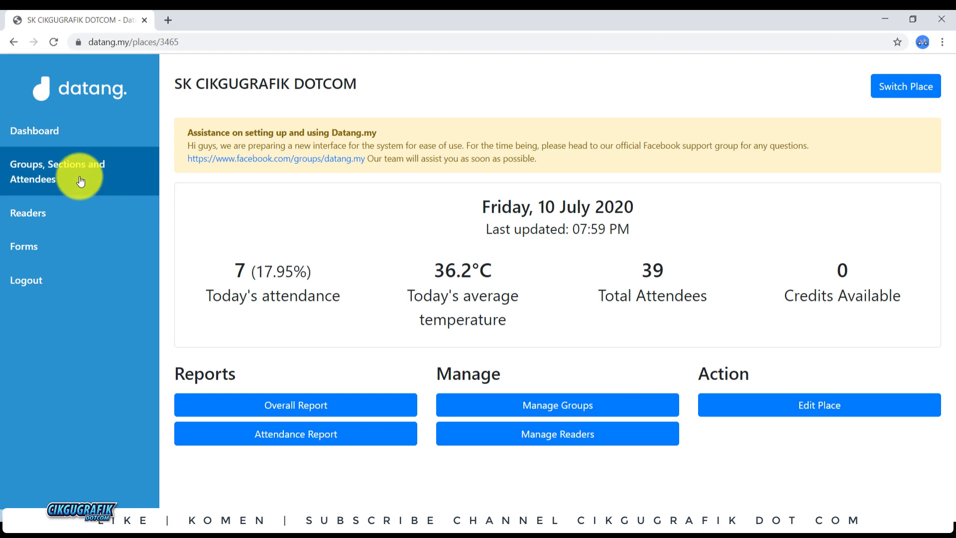
Step: Go from Groups to the Dashboard, then to the Readers list of three readers
{"action": "left_click", "coordinate": [64, 178]}
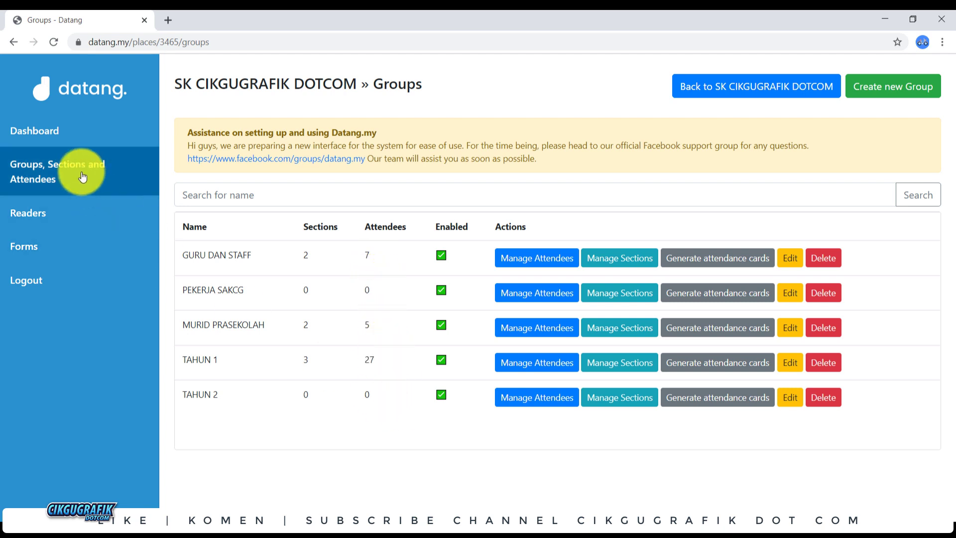
{"action": "left_click", "coordinate": [41, 142]}
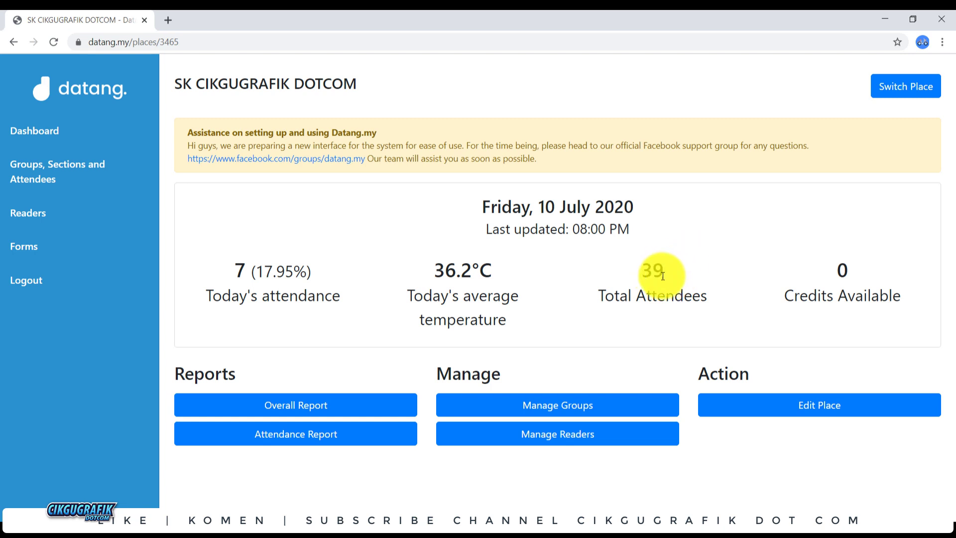
{"action": "left_click", "coordinate": [82, 208]}
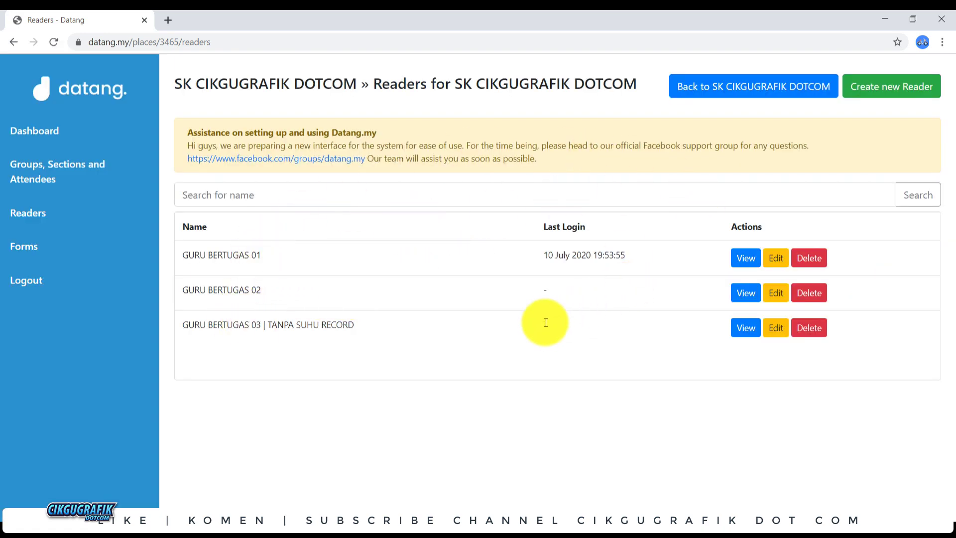
Step: Show the login details of GURU BERTUGAS 03 | TANPA SUHU RECORD beside the phone view
{"action": "left_click", "coordinate": [742, 333]}
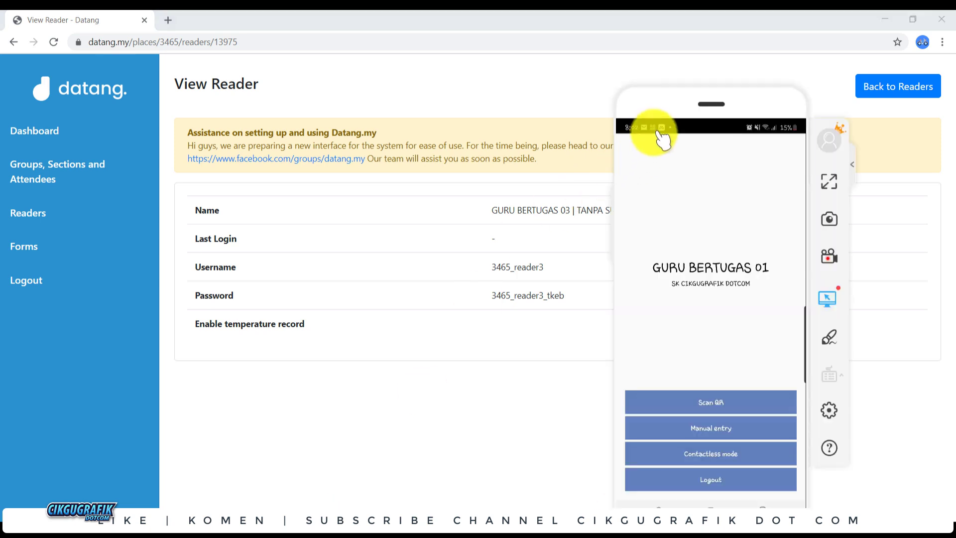
{"action": "left_click_drag", "start_coordinate": [652, 127], "coordinate": [738, 61]}
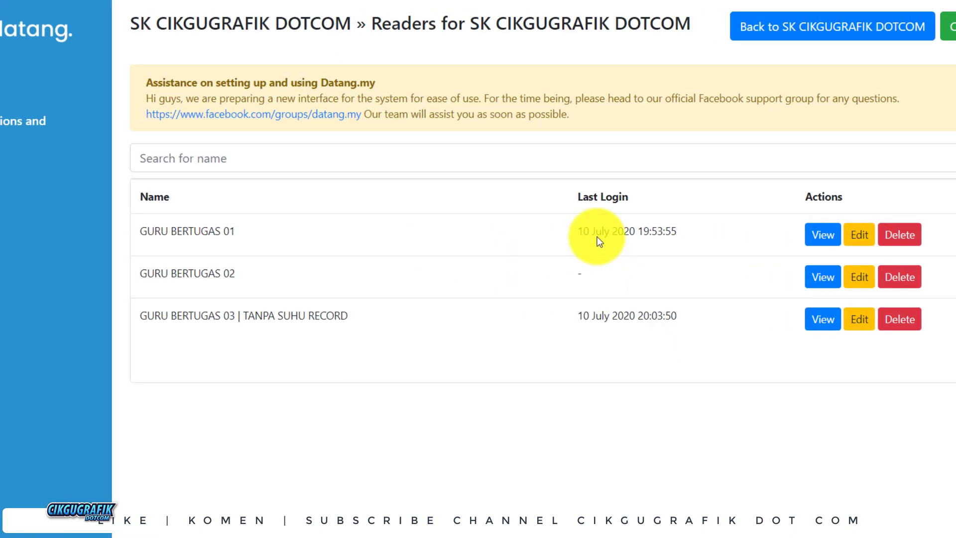
Step: Rename reader GURU BERTUGAS 01 to a staff member's name, save, and review today's attendance of 9
{"action": "left_click_drag", "start_coordinate": [683, 240], "coordinate": [539, 237]}
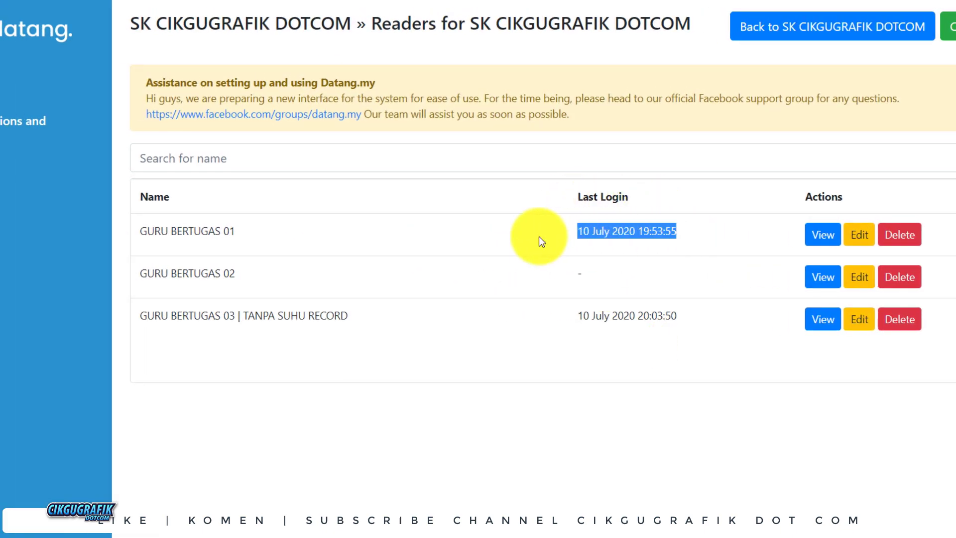
{"action": "left_click", "coordinate": [576, 242]}
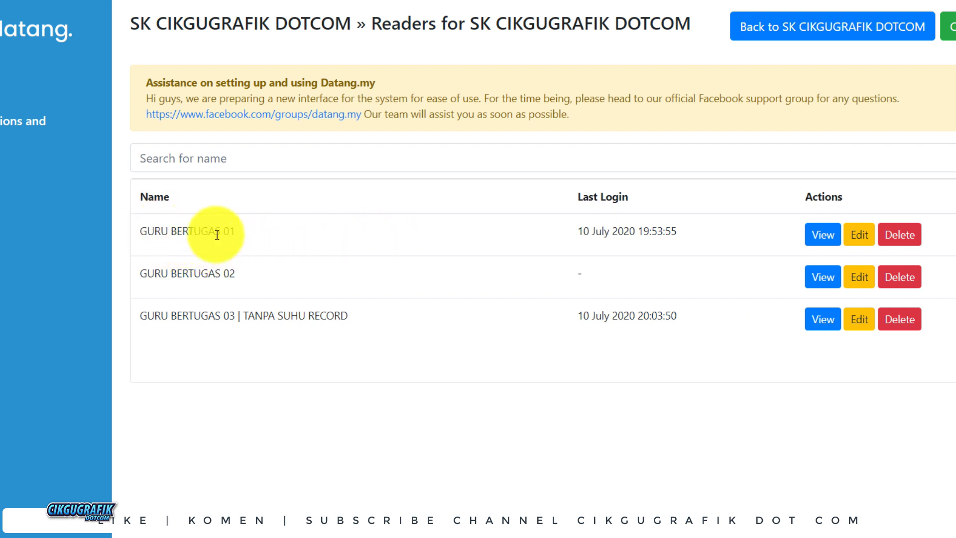
{"action": "left_click", "coordinate": [859, 235]}
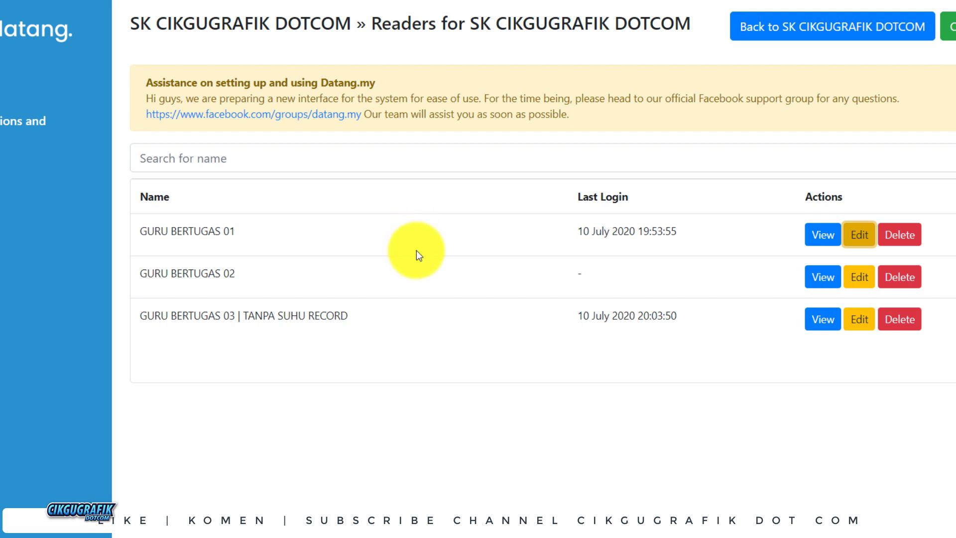
{"action": "left_click", "coordinate": [301, 202]}
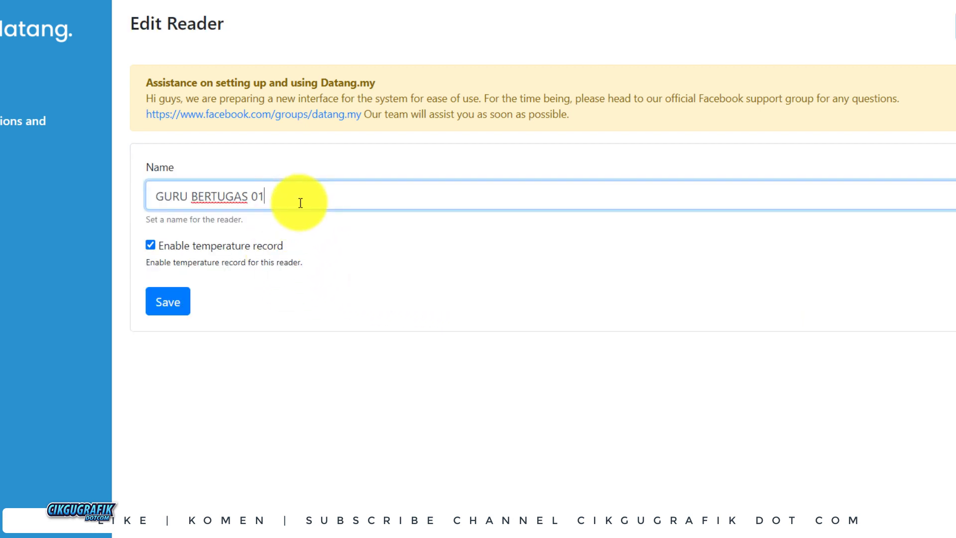
{"action": "key", "text": "BackSpace"}
{"action": "key", "text": "BackSpace"}
{"action": "key", "text": "BackSpace"}
{"action": "key", "text": "BackSpace"}
{"action": "key", "text": "BackSpace"}
{"action": "key", "text": "BackSpace"}
{"action": "key", "text": "BackSpace"}
{"action": "key", "text": "BackSpace"}
{"action": "key", "text": "BackSpace"}
{"action": "key", "text": "BackSpace"}
{"action": "key", "text": "BackSpace"}
{"action": "key", "text": "BackSpace"}
{"action": "key", "text": "BackSpace"}
{"action": "key", "text": "BackSpace"}
{"action": "key", "text": "BackSpace"}
{"action": "key", "text": "BackSpace"}
{"action": "type", "text": "N"}
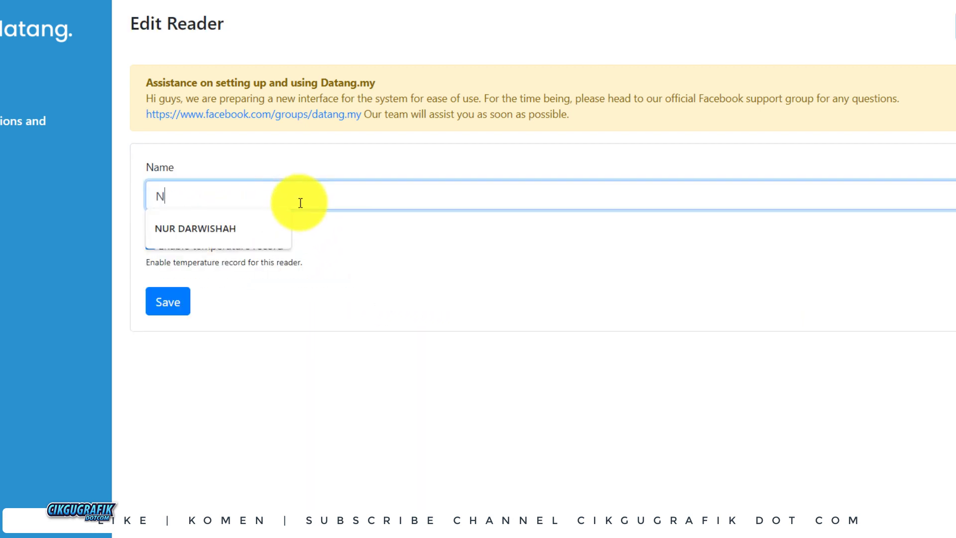
{"action": "key", "text": "BackSpace"}
{"action": "type", "text": "RI"}
{"action": "key", "text": "BackSpace"}
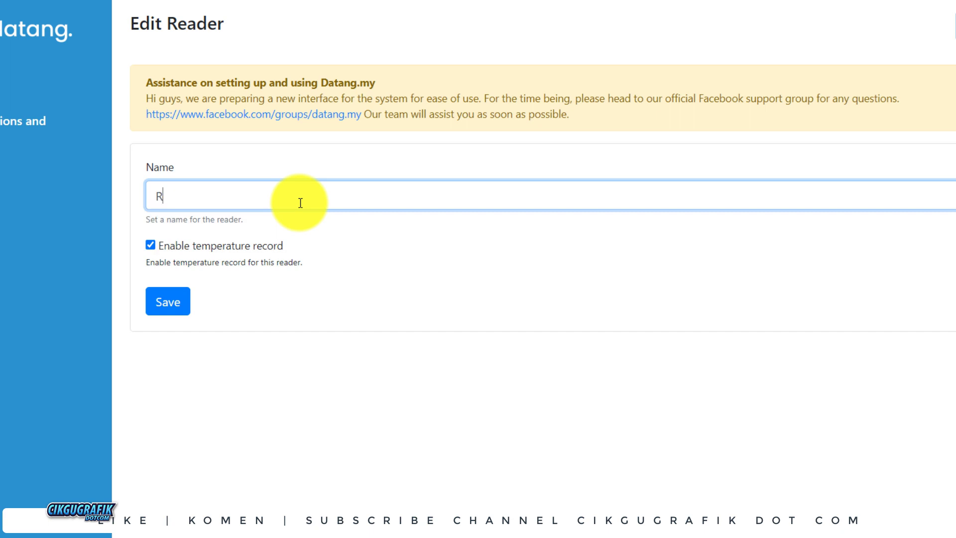
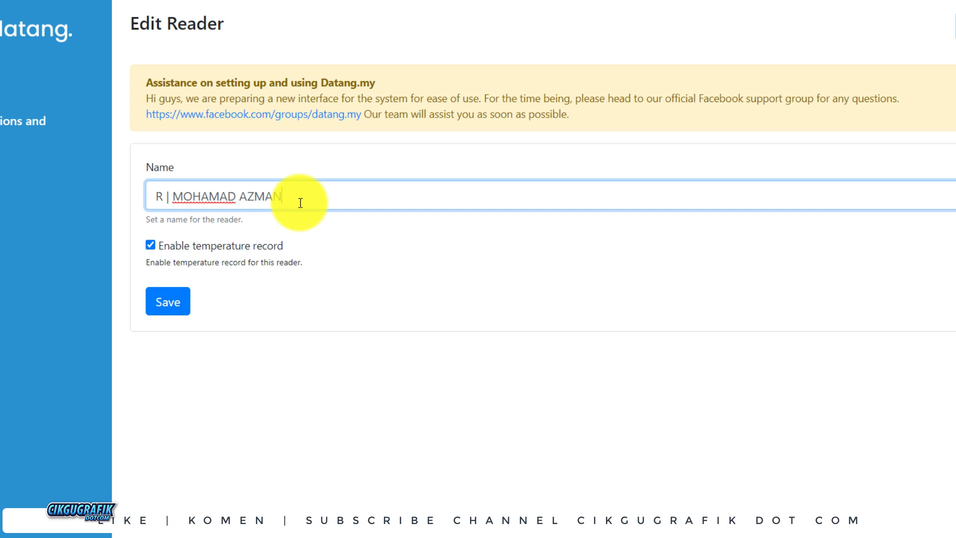
{"action": "left_click", "coordinate": [152, 302]}
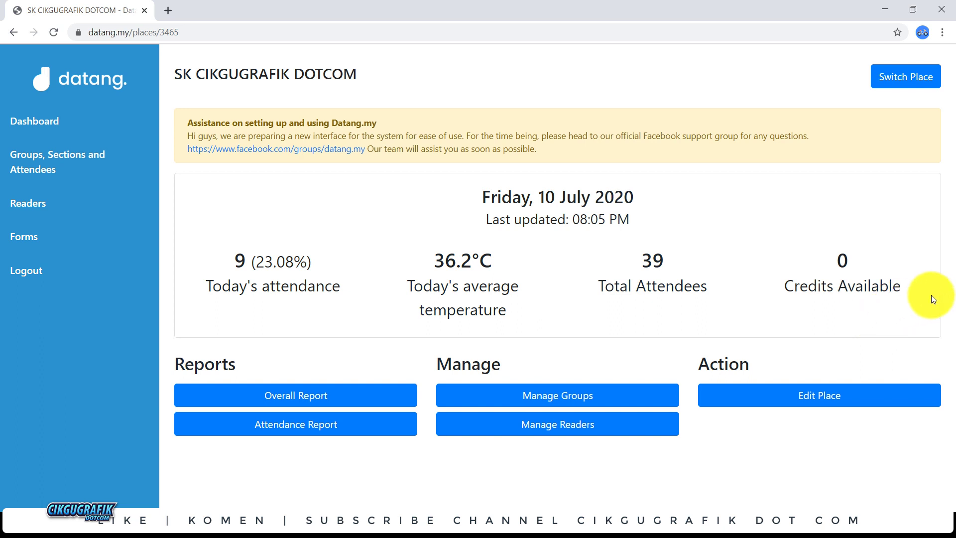
{"action": "mouse_move", "coordinate": [247, 366]}
{"action": "left_mouse_down"}
{"action": "mouse_move", "coordinate": [180, 367]}
{"action": "mouse_move", "coordinate": [247, 366]}
{"action": "left_mouse_up"}
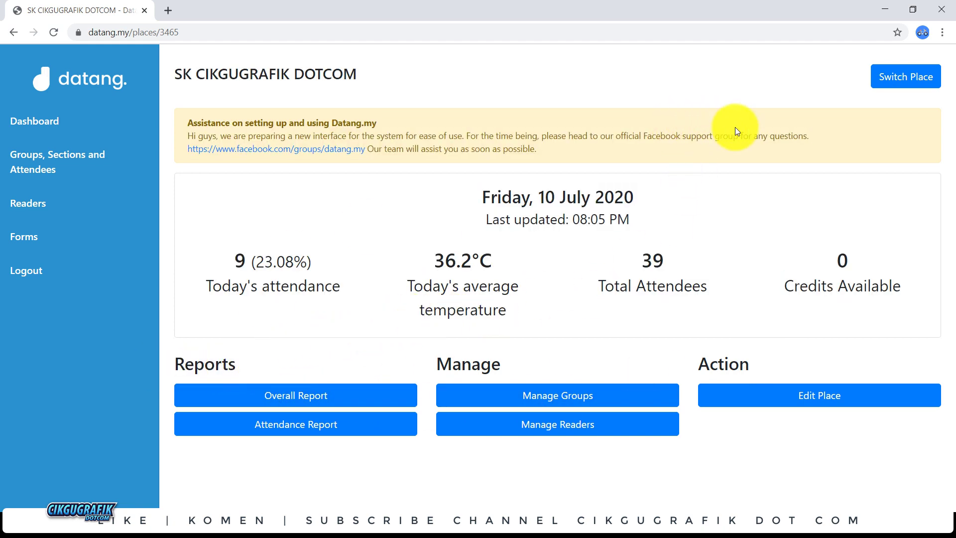